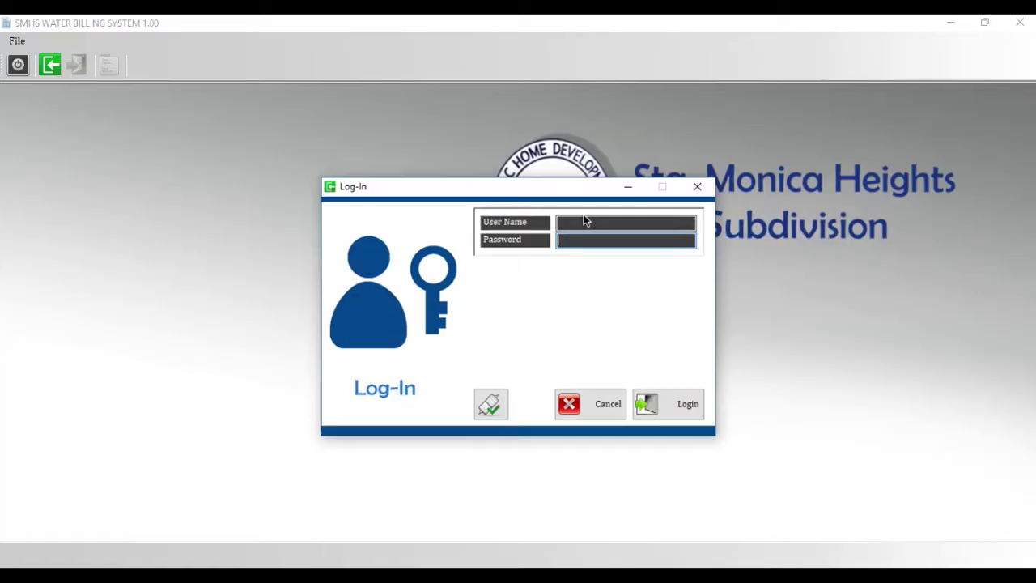
- Log in as Administrator and bring up the Home Owner List with balances
left_click(587, 222)
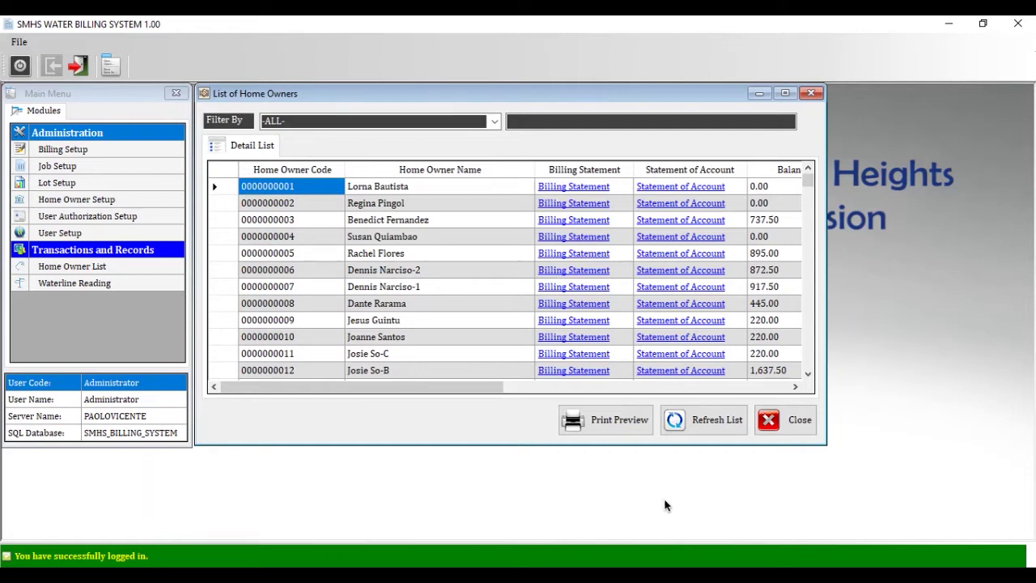
- Set billing to 22.50 per cu.m. used, 220.00 minimum charge and a 360.00 due date
key("Escape")
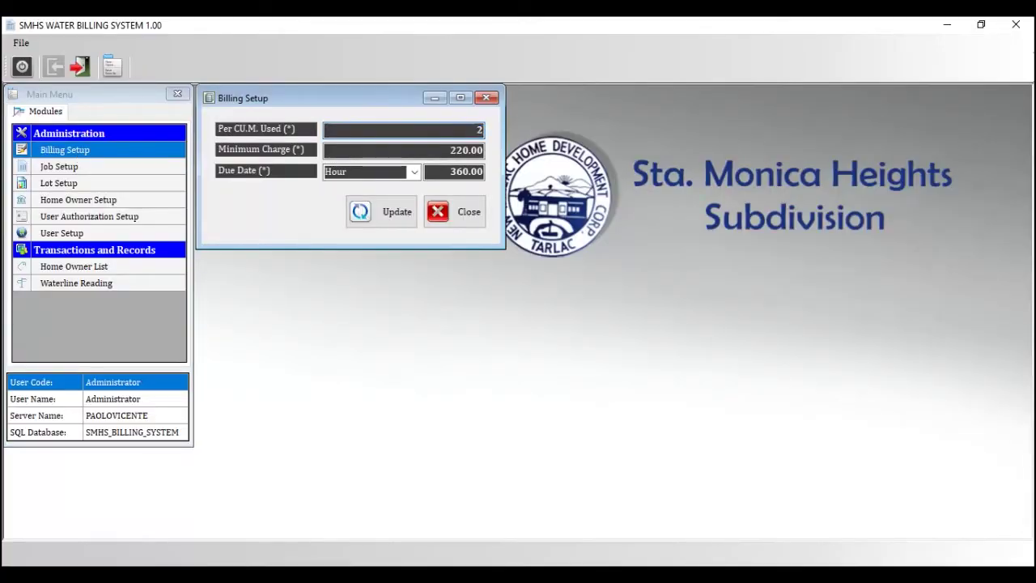
key("Tab")
type("220.00")
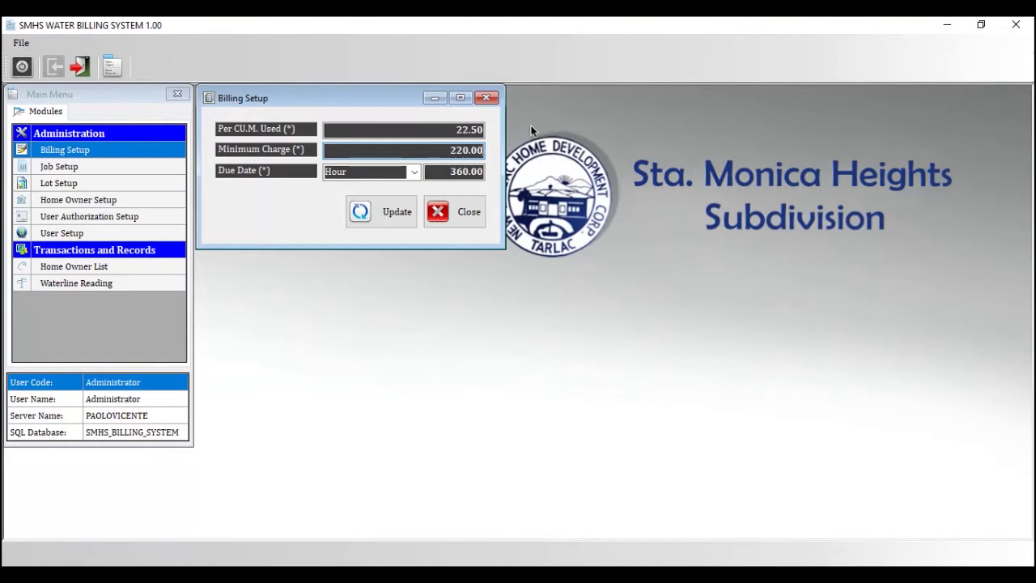
key("Tab")
type("360.00")
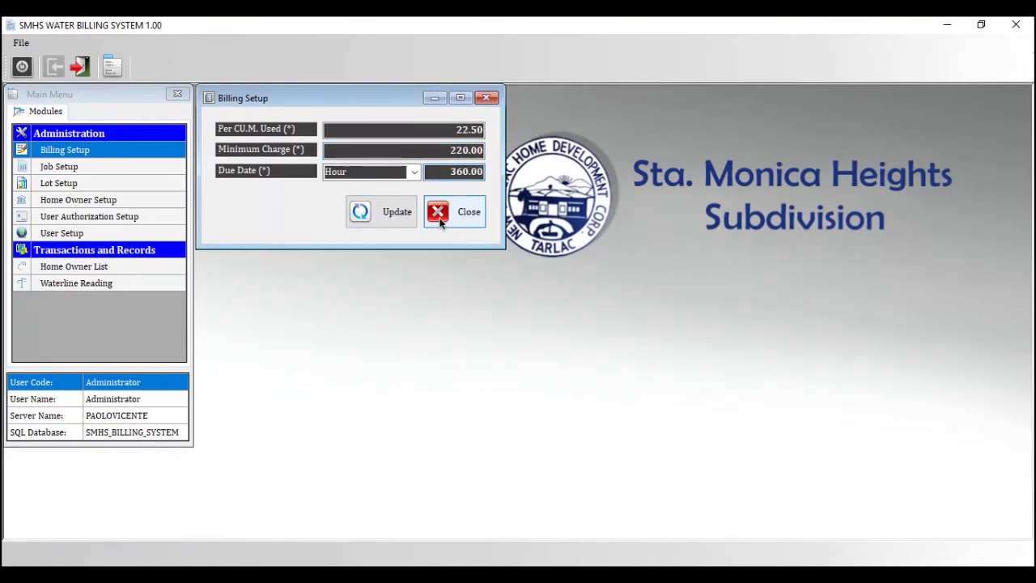
left_click(414, 172)
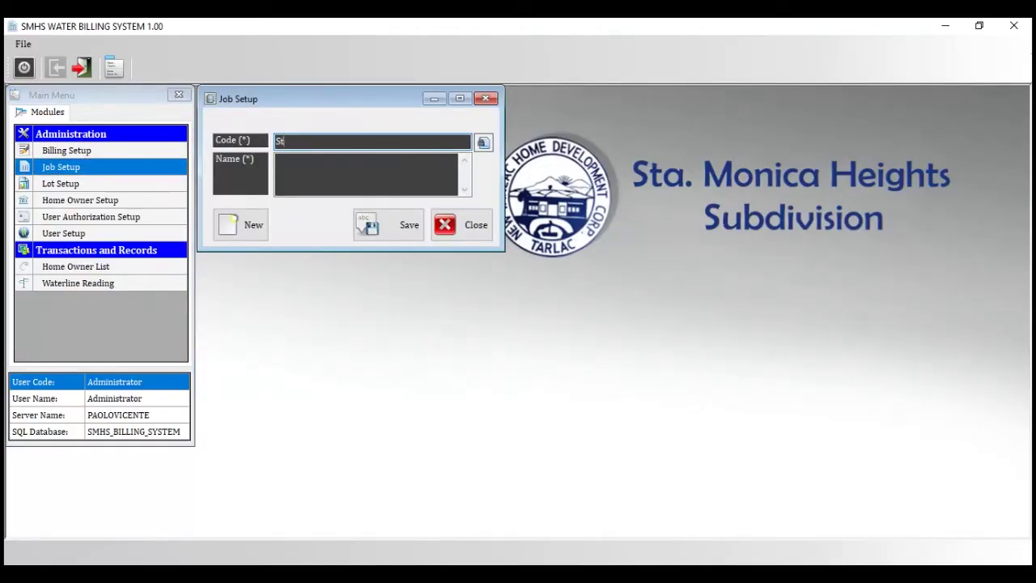
- Try a new job code, then load the existing Staff job from the job list
left_click(363, 175)
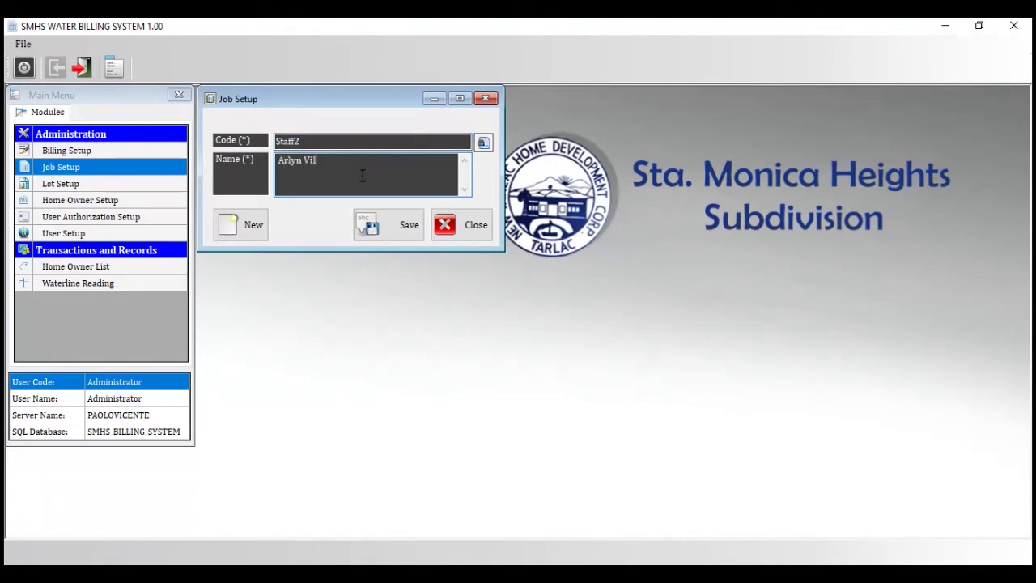
key("BackSpace")
key("BackSpace")
key("BackSpace")
key("BackSpace")
key("BackSpace")
key("BackSpace")
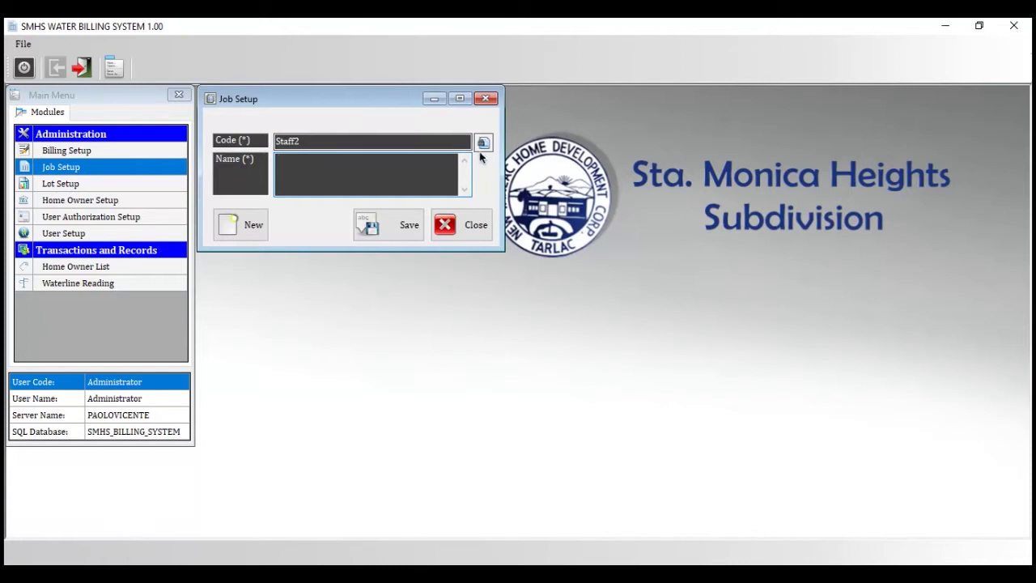
left_click(483, 143)
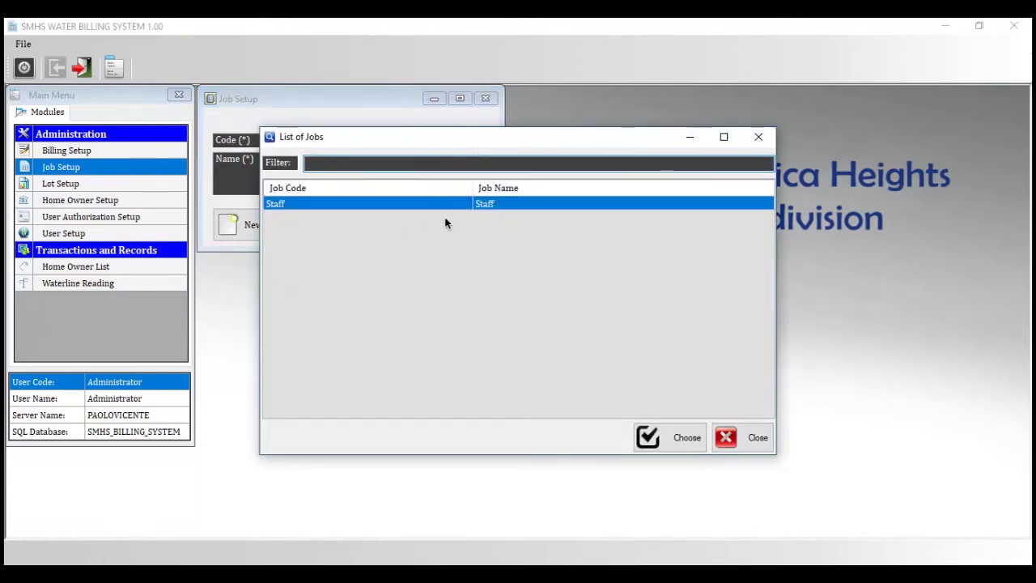
key("Return")
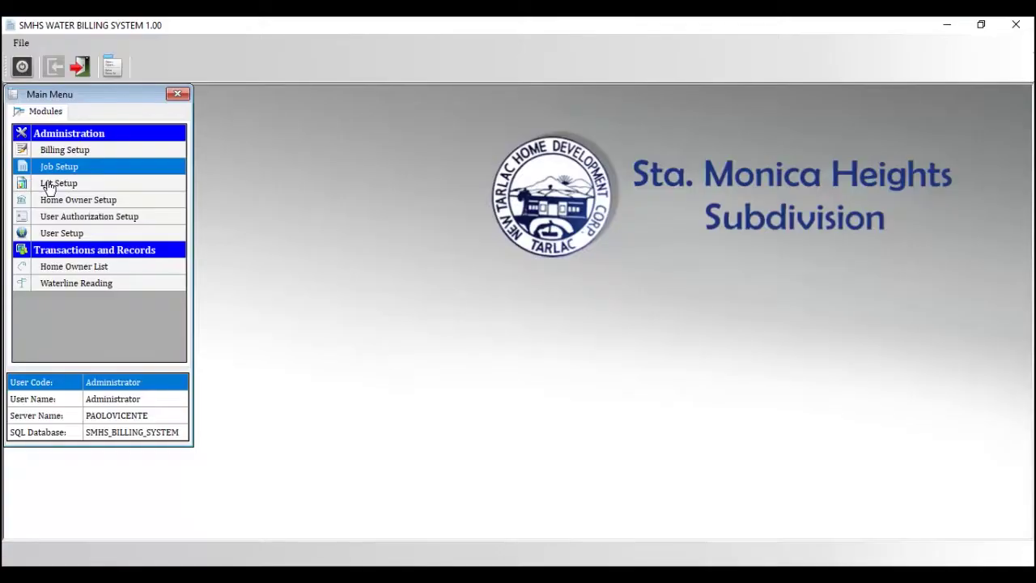
- In Lot Setup, load the 1stRoad lot (1st Road) from the lot list
left_click(66, 183)
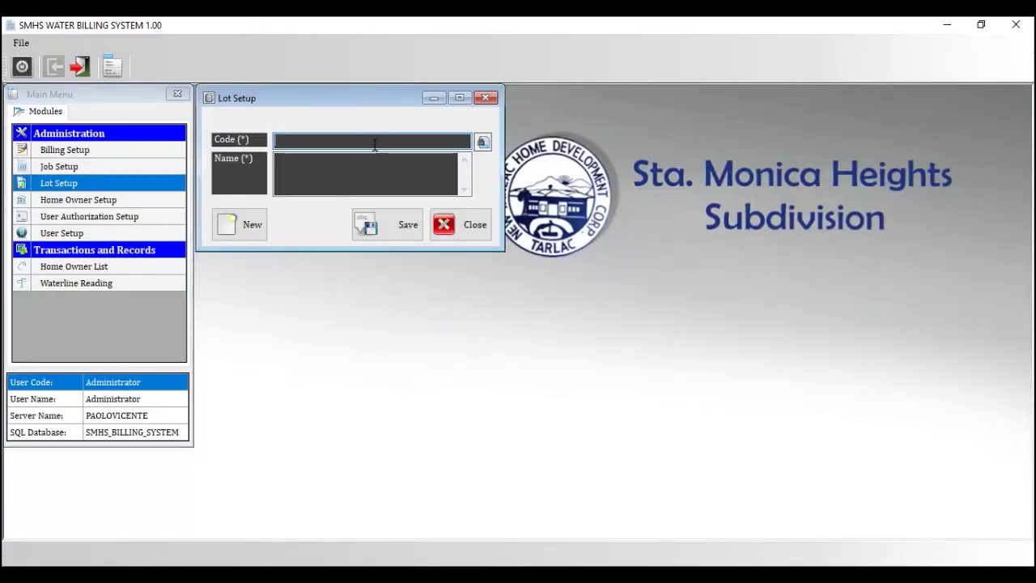
left_click(484, 143)
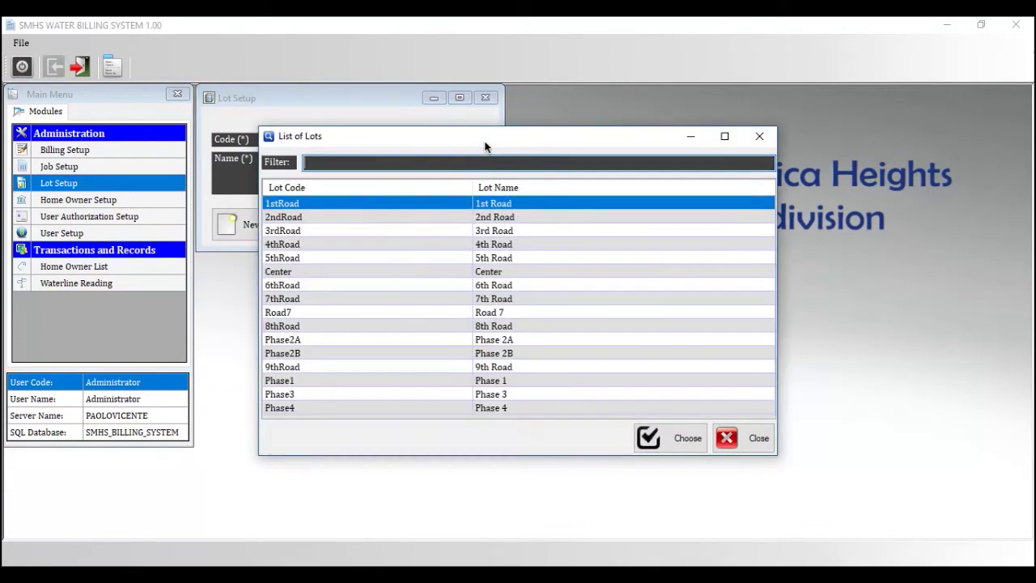
double_click(412, 203)
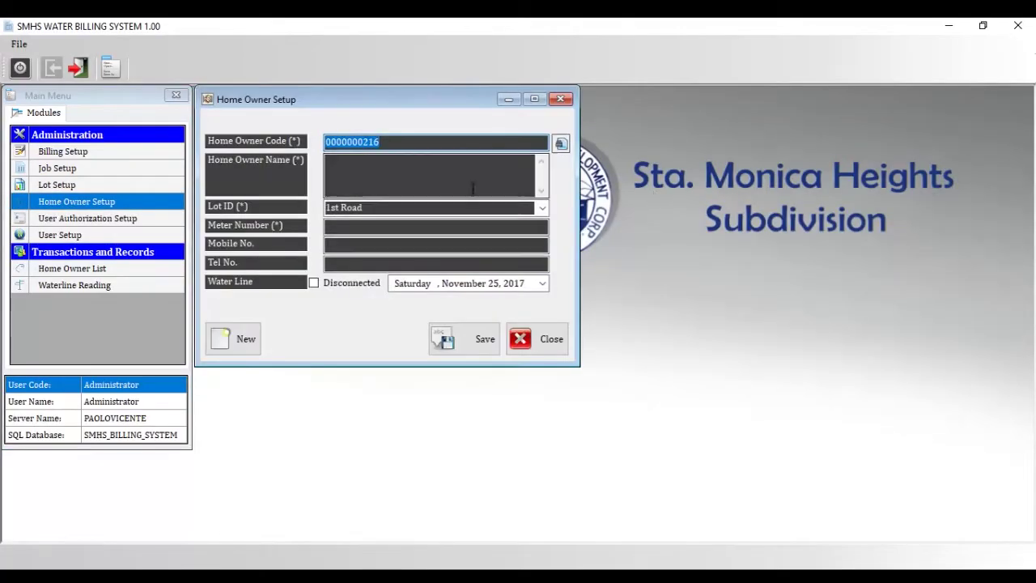
left_click(449, 180)
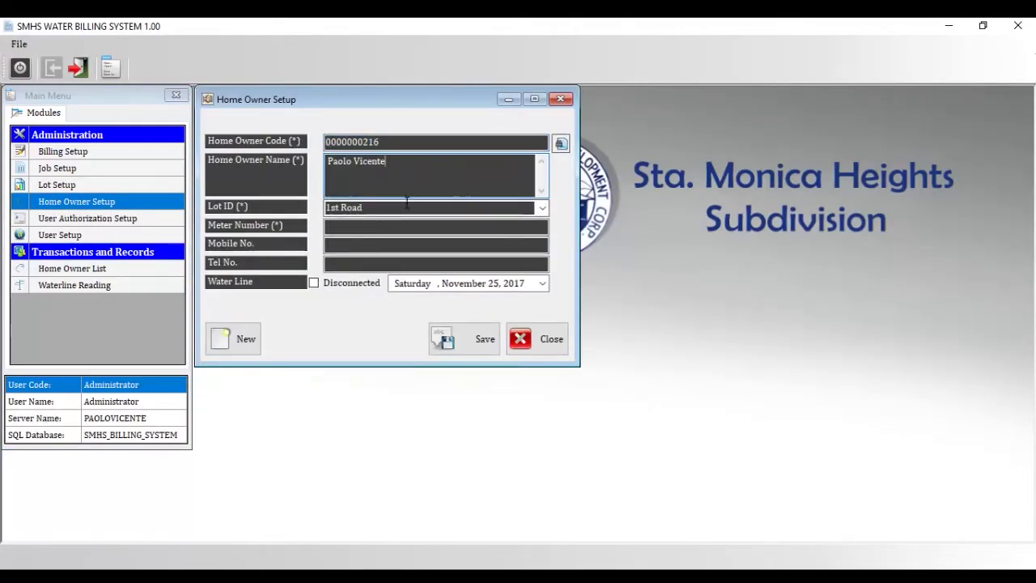
left_click(382, 207)
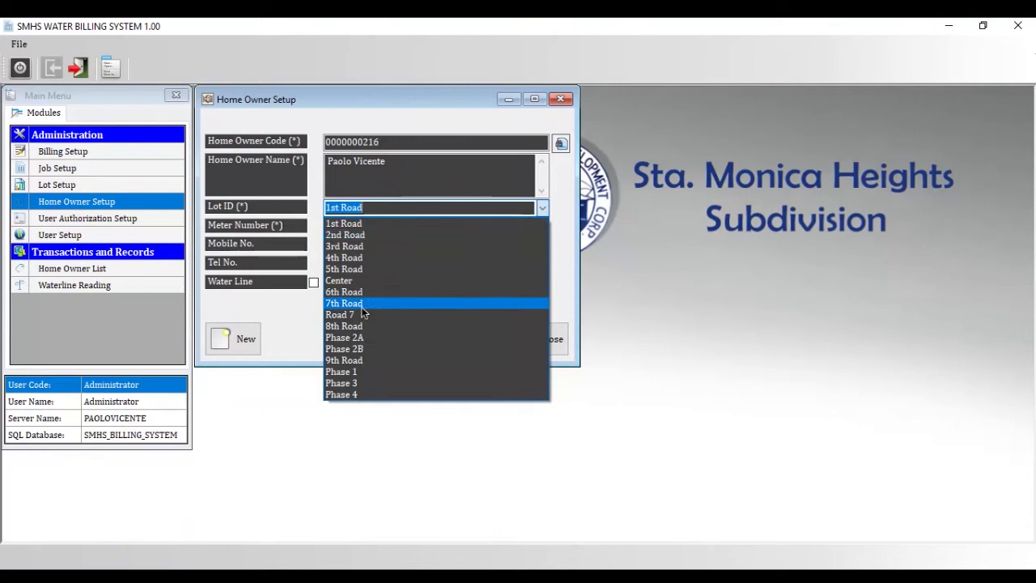
left_click(382, 301)
type("890876")
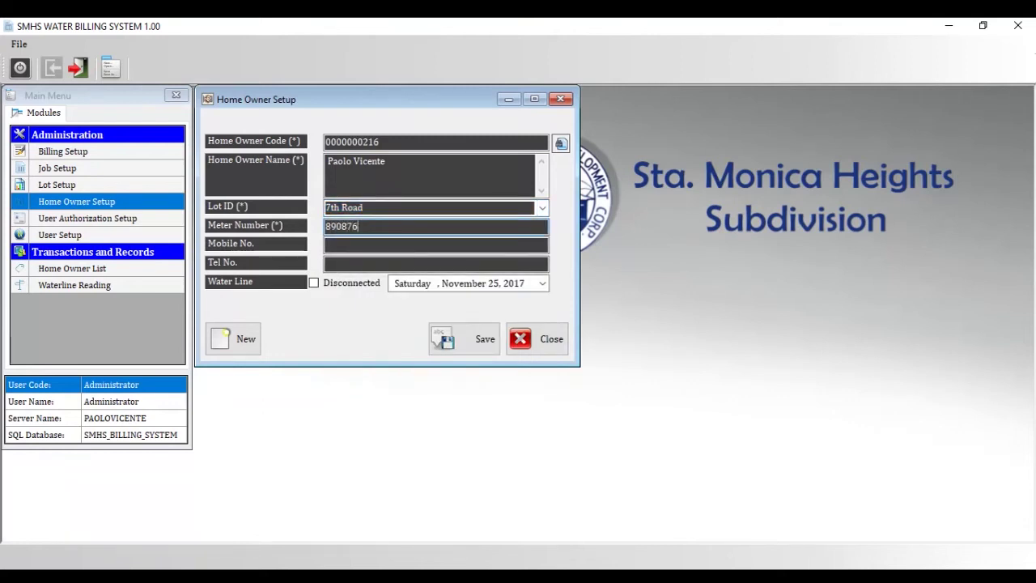
type("3")
left_click(392, 240)
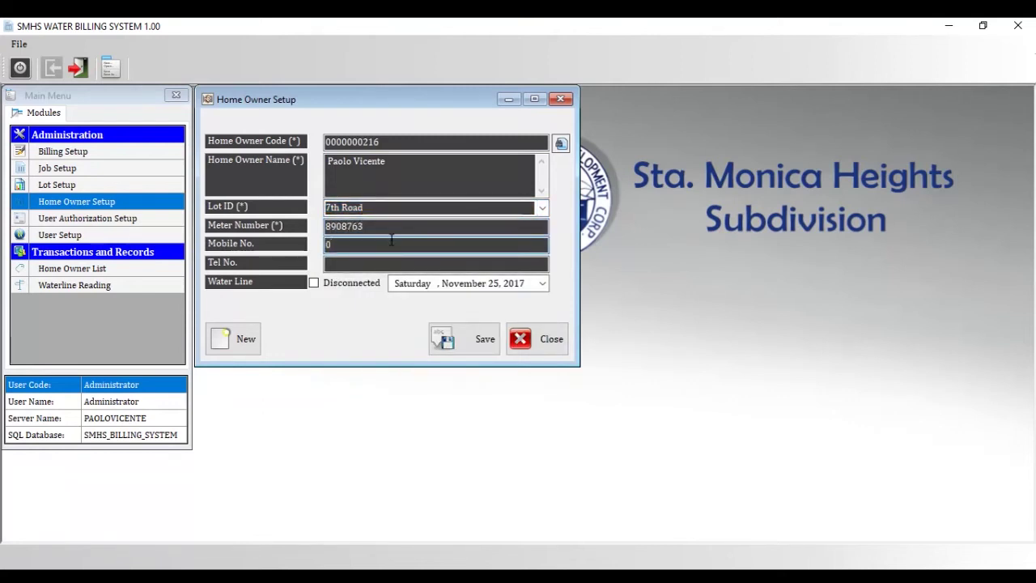
left_click(392, 264)
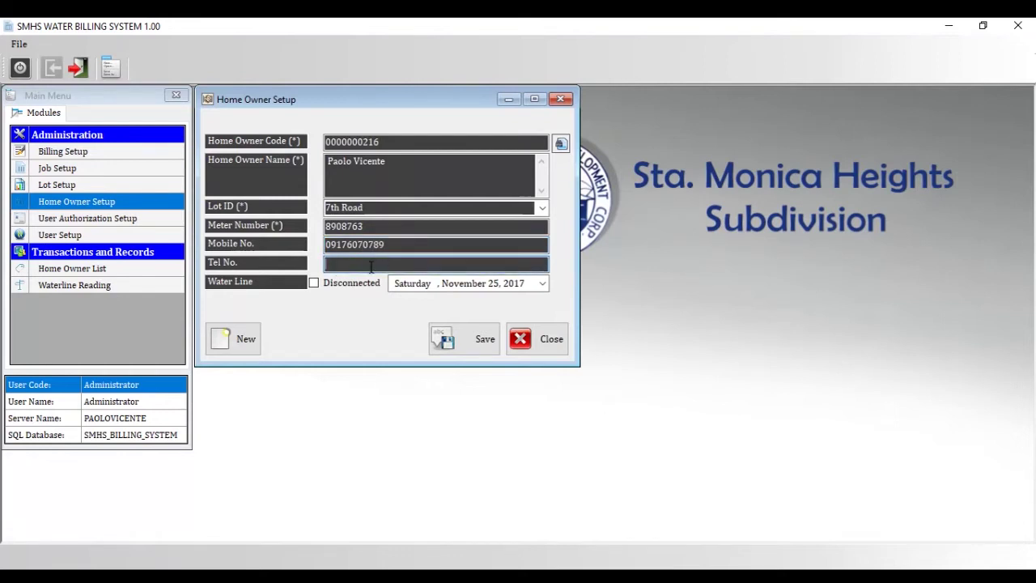
- Set the water line date to January 1, 2018
left_click(540, 284)
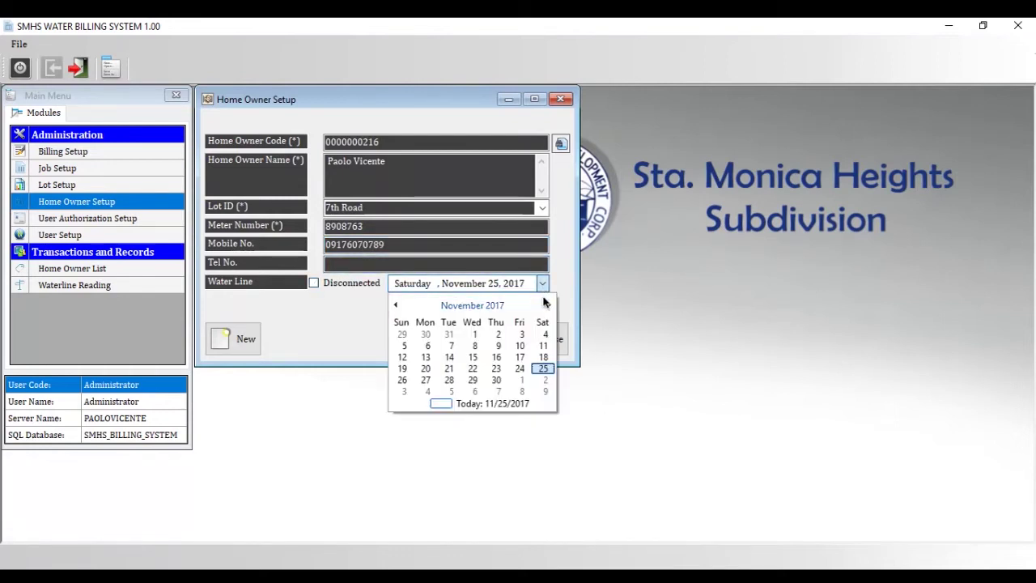
left_click(546, 303)
left_click(546, 303)
left_click(361, 320)
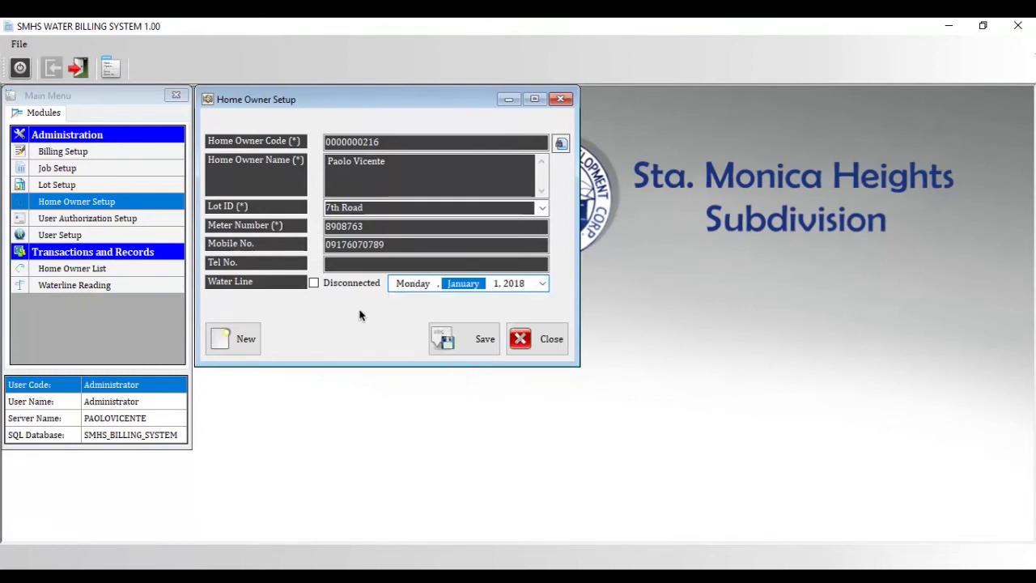
- Look up an existing home owner by filtering the owner list by name
left_click(561, 143)
mouse_move(770, 200)
left_mouse_down()
mouse_move(770, 241)
mouse_move(769, 195)
left_mouse_up()
left_click(537, 162)
type("Eric")
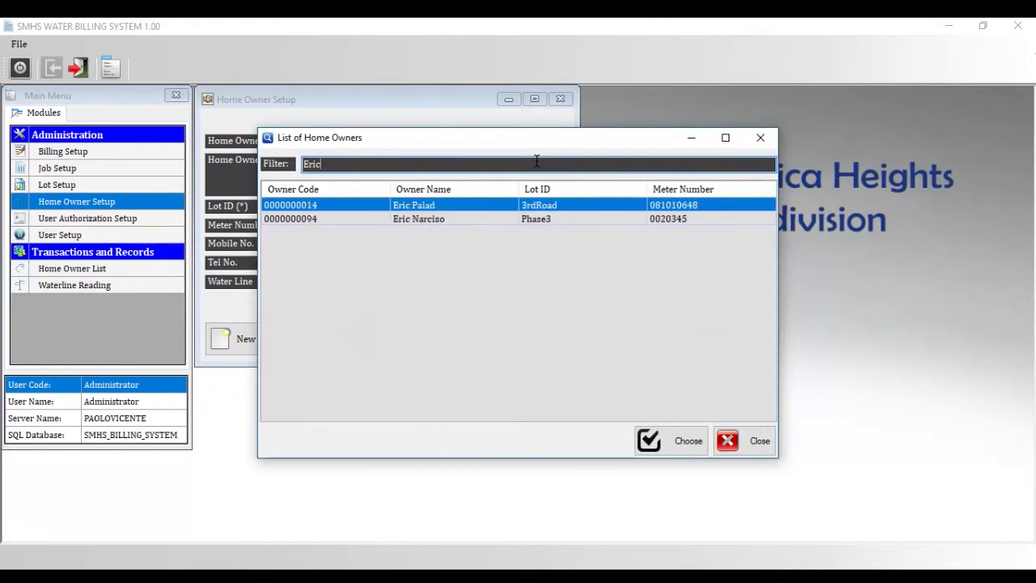
key("Return")
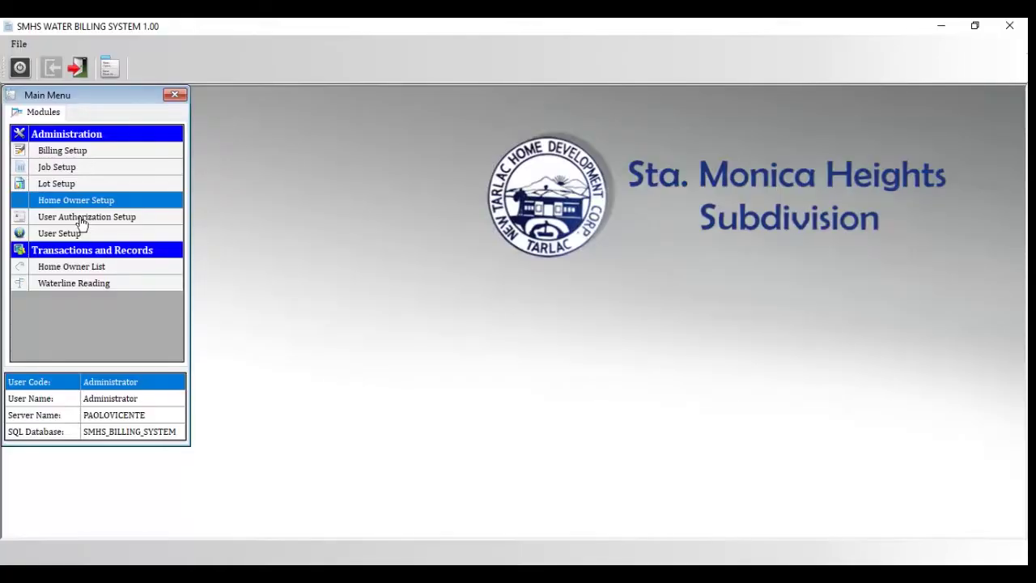
- Load the Staff user's module permissions in User Authorization Setup
left_click(87, 216)
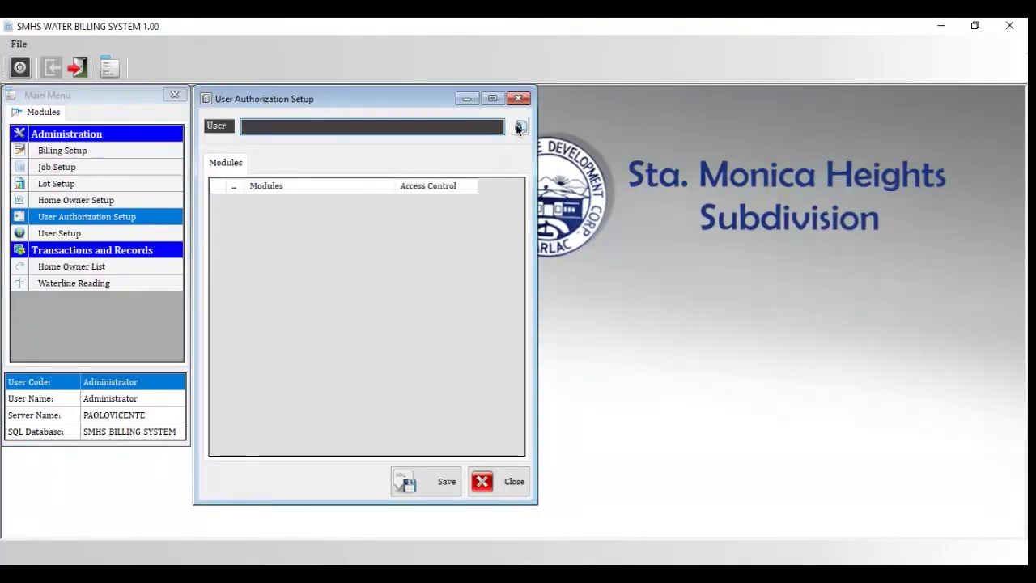
left_click(520, 125)
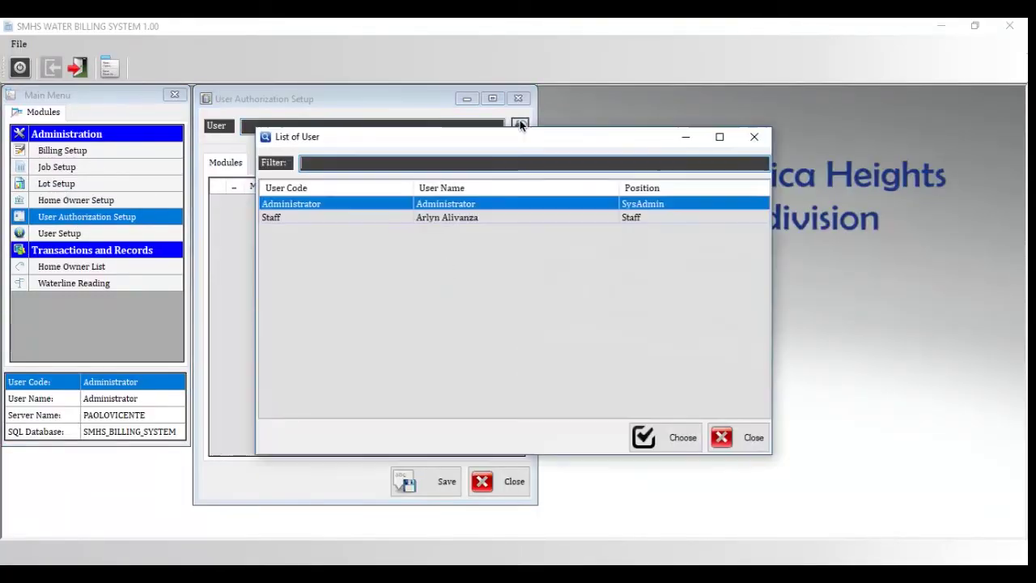
double_click(326, 218)
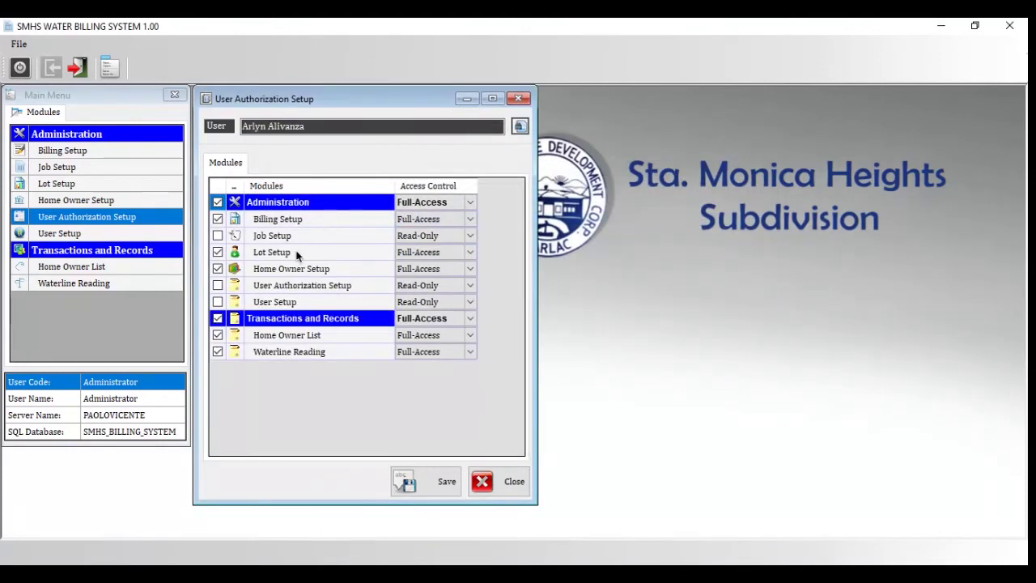
- Keep Administration at Full-Access and untick User Authorization Setup
left_click(433, 202)
left_click(472, 203)
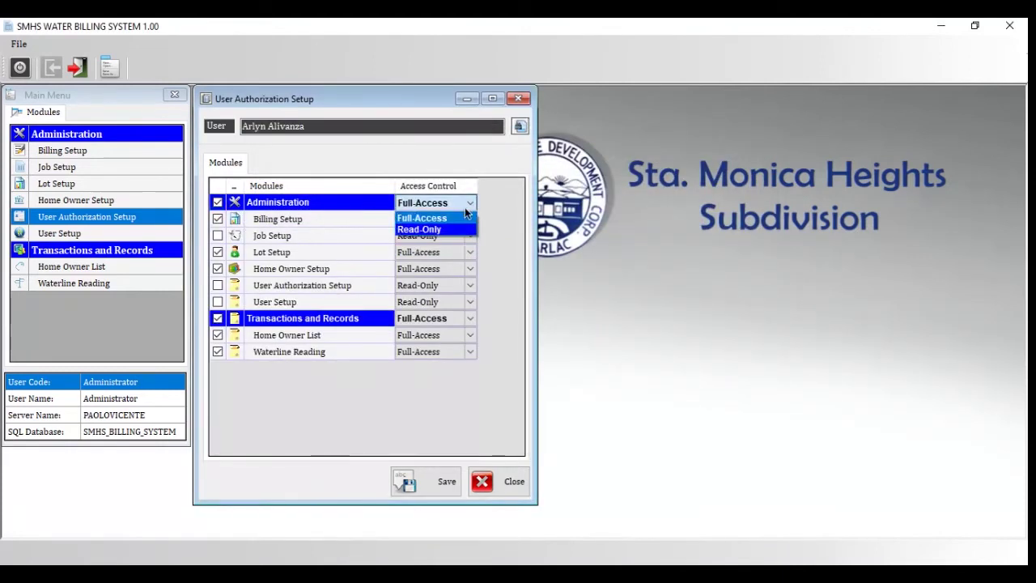
left_click(464, 218)
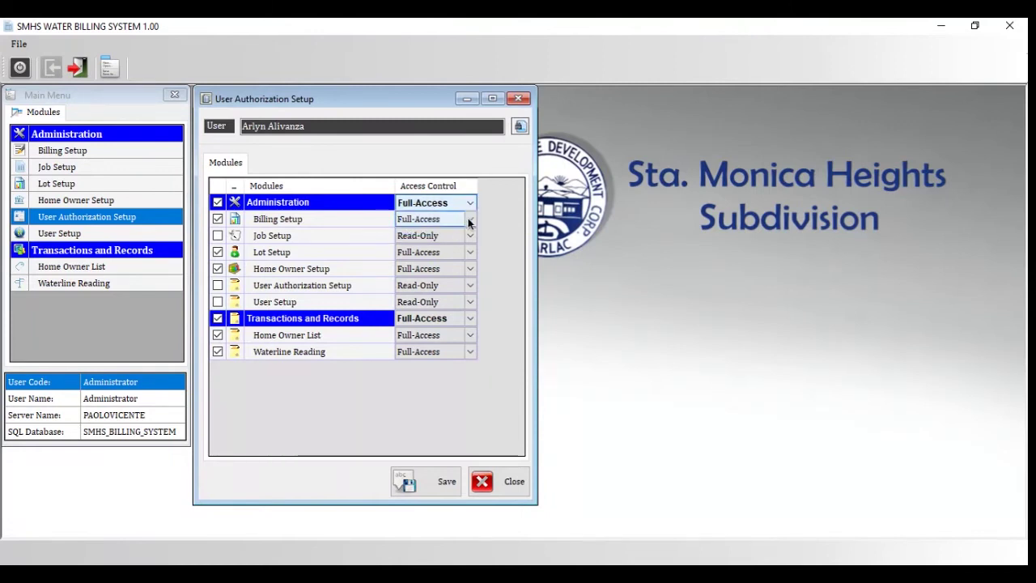
left_click(218, 286)
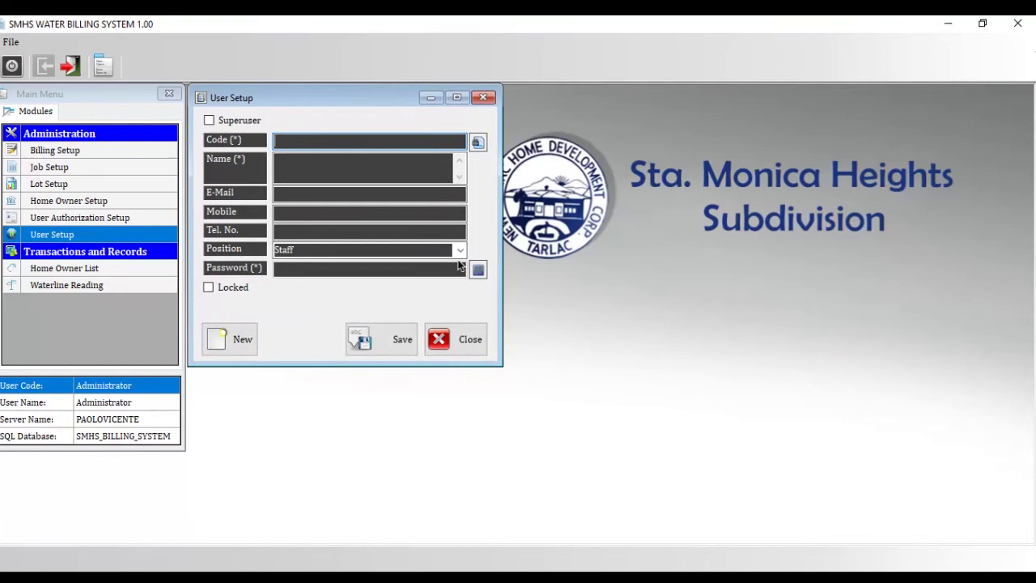
- Load the Staff user's record into the User Setup form
left_click(458, 251)
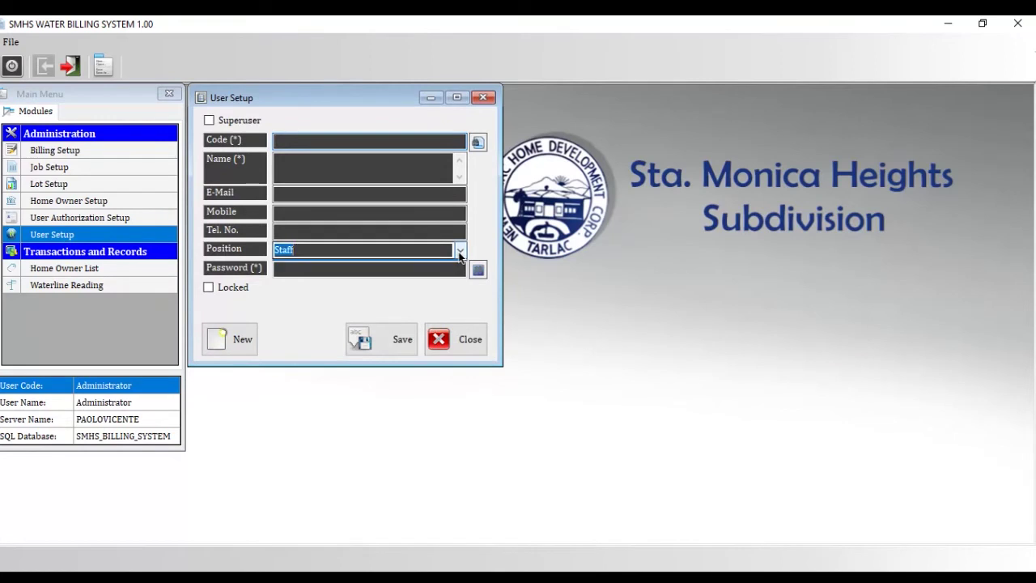
left_click(477, 142)
double_click(461, 219)
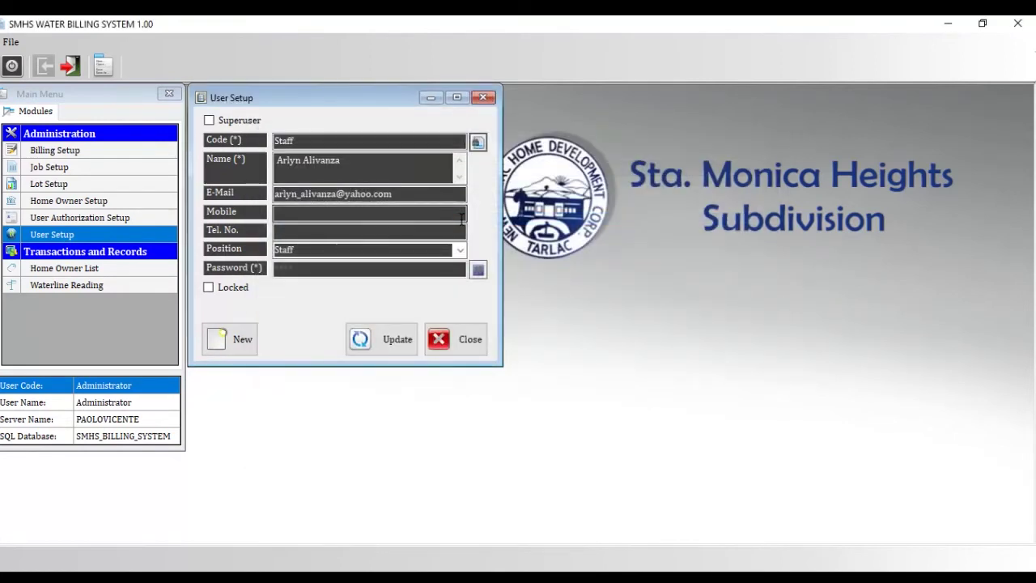
- Change the Staff password, entering the old password and the new one twice
left_click(478, 270)
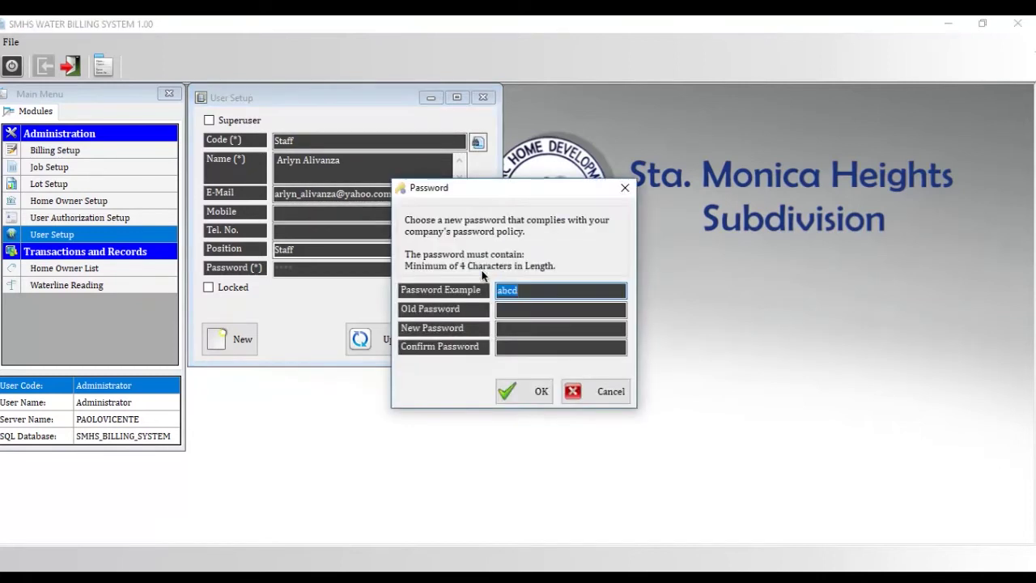
left_click(533, 311)
type("abcd")
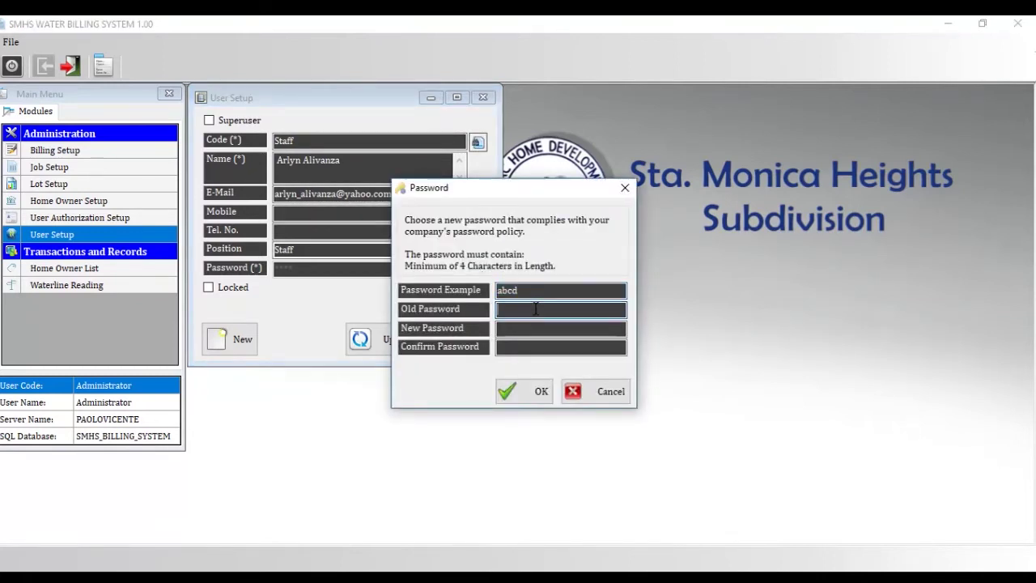
left_click(533, 327)
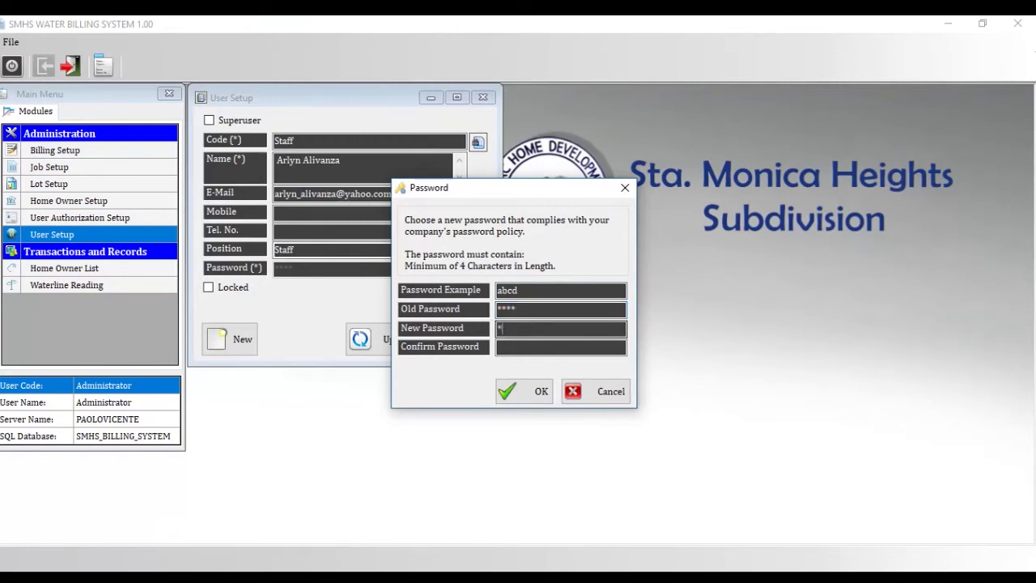
type("12345")
key("Tab")
type("12345")
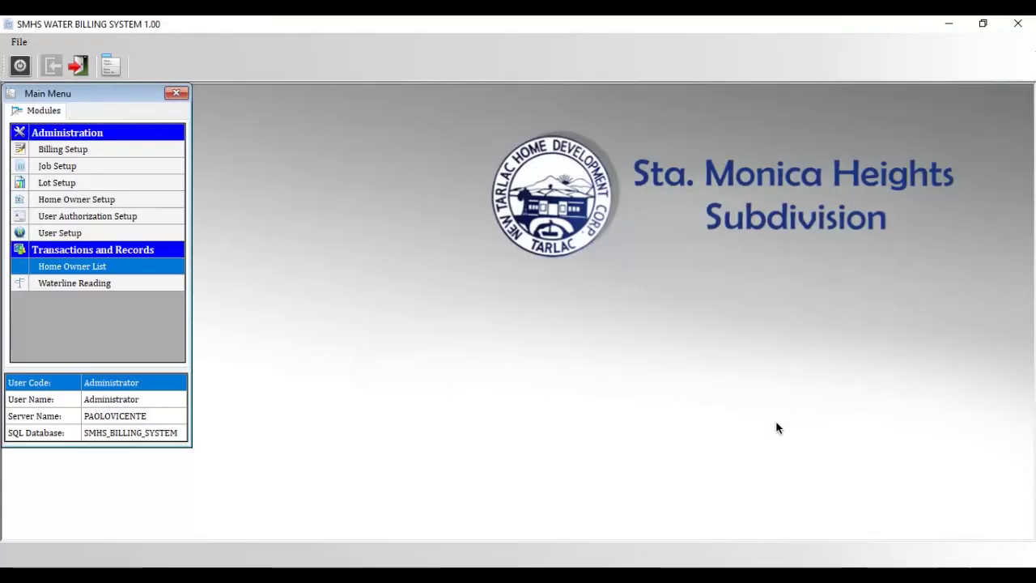
- In the Home Owner List, filter by Center, then switch back to -ALL-
left_click(58, 274)
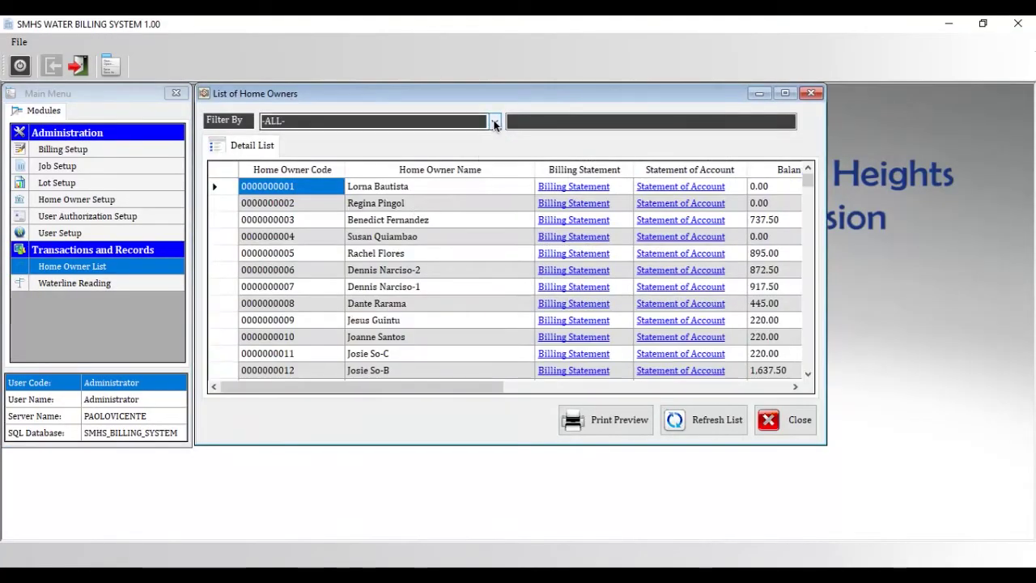
left_click(493, 122)
left_click(405, 204)
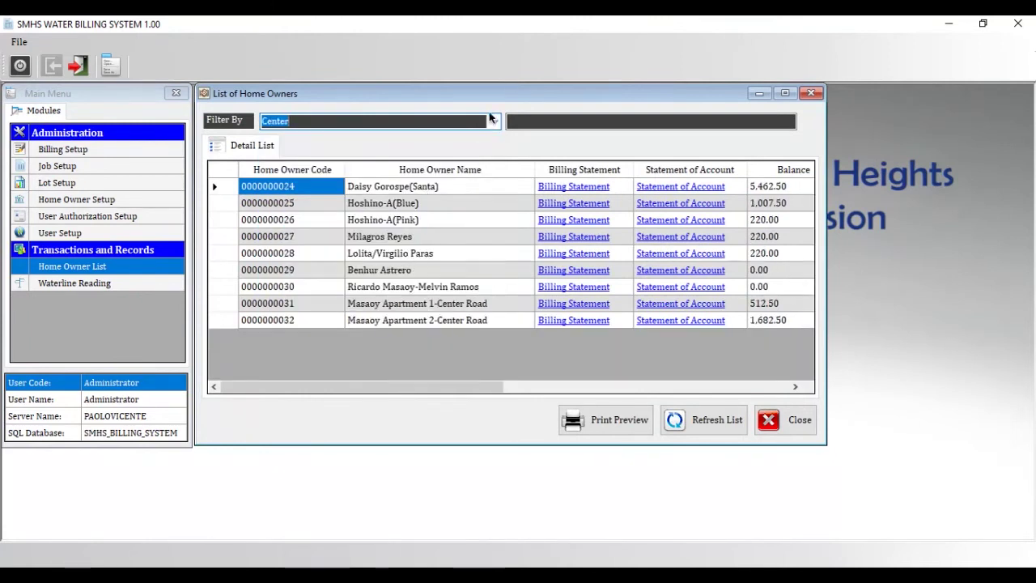
left_click(494, 121)
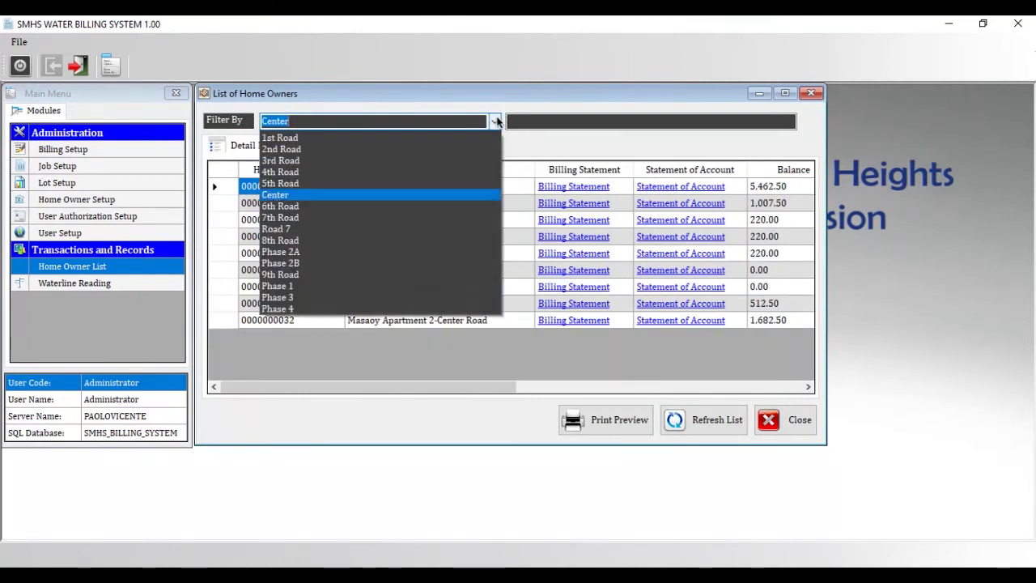
left_click(464, 136)
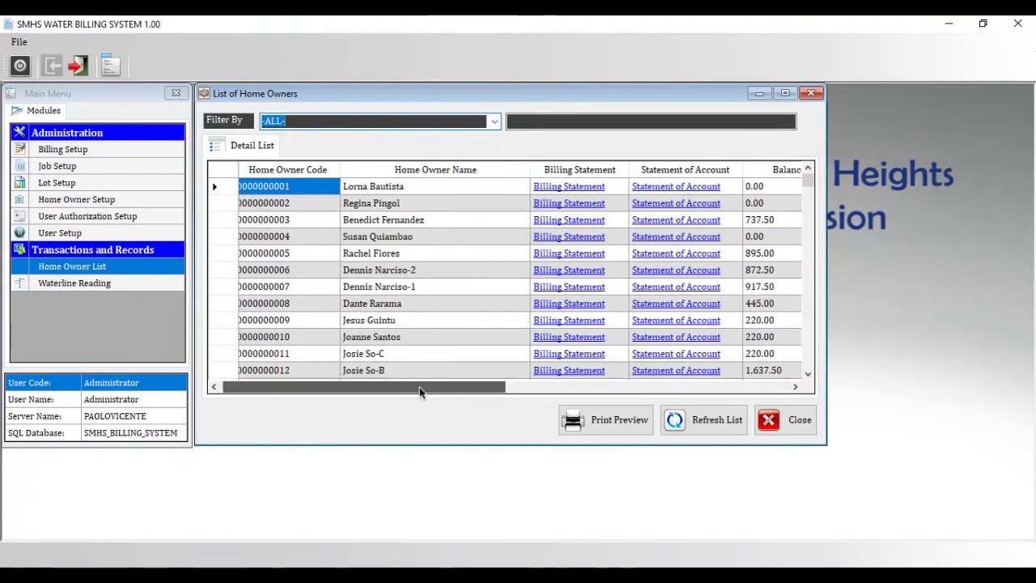
left_click_drag(419, 386, 365, 379)
- Search home owners by a name, then clear the search to show everyone
left_click(524, 123)
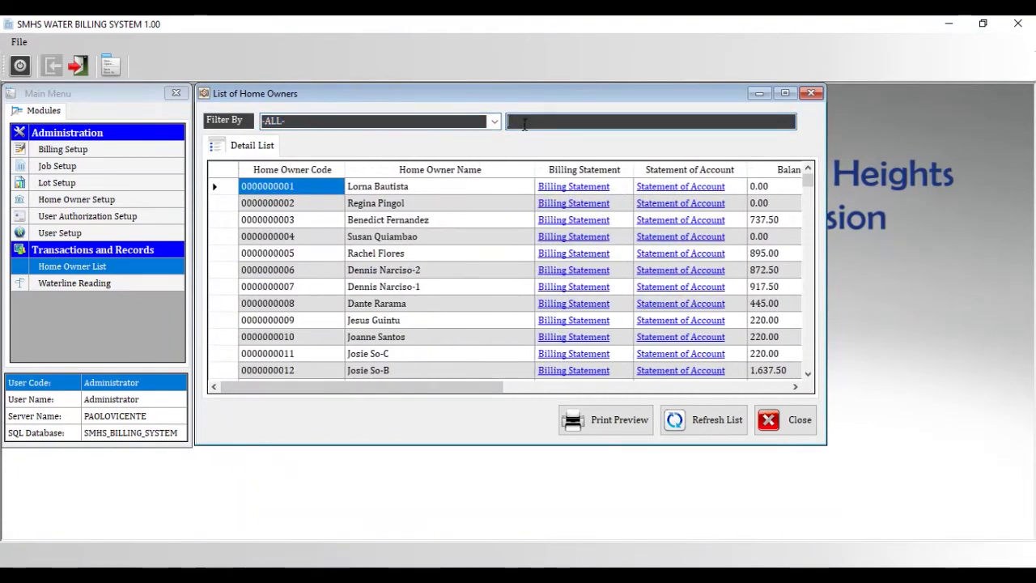
type("Paras")
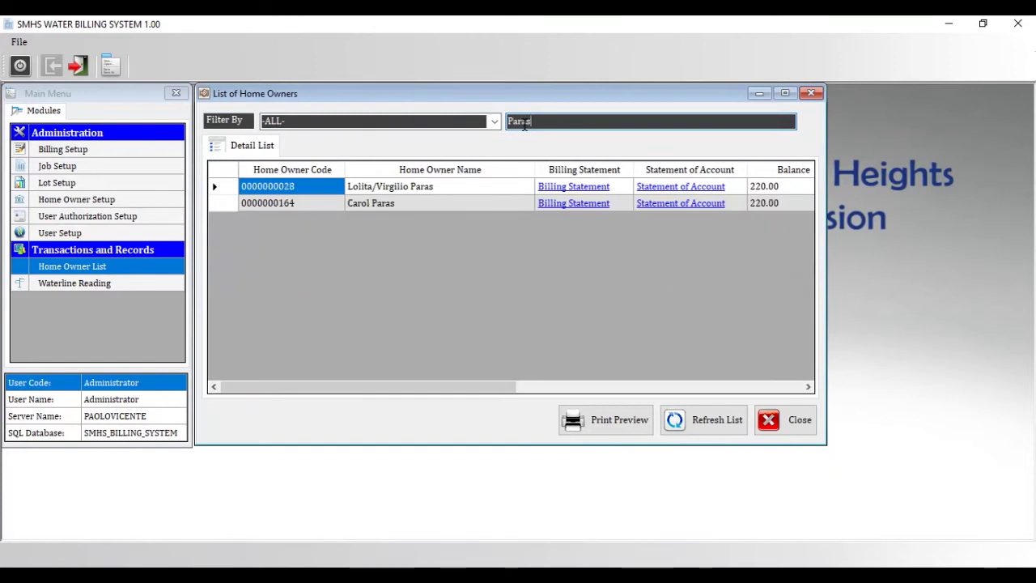
key("BackSpace")
key("BackSpace")
key("BackSpace")
key("BackSpace")
key("BackSpace")
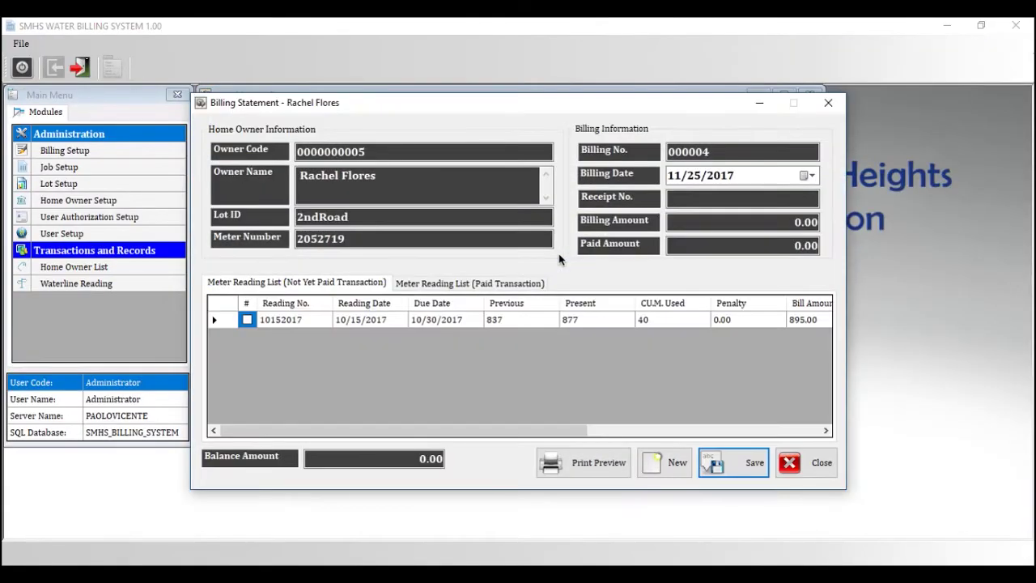
- Mark the 10152017 reading paid with 984.50 and preview the billing statement
left_click(247, 321)
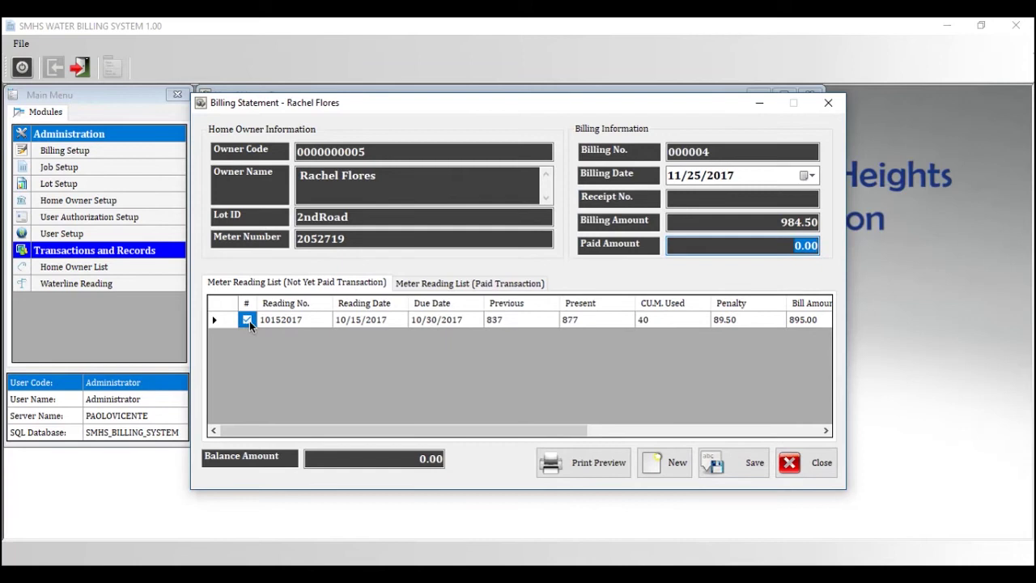
type("98450")
key("BackSpace")
type("50")
left_click(594, 463)
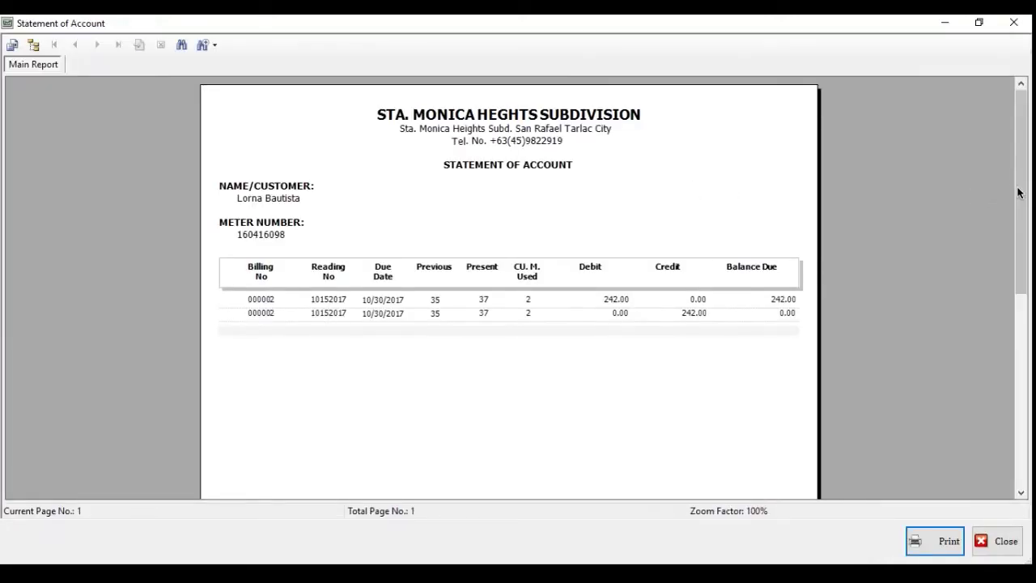
- Scroll through the first home owner's statement of account report
left_click_drag(1021, 201, 1023, 204)
left_click_drag(1022, 212, 1029, 327)
left_click_drag(1030, 366, 1018, 167)
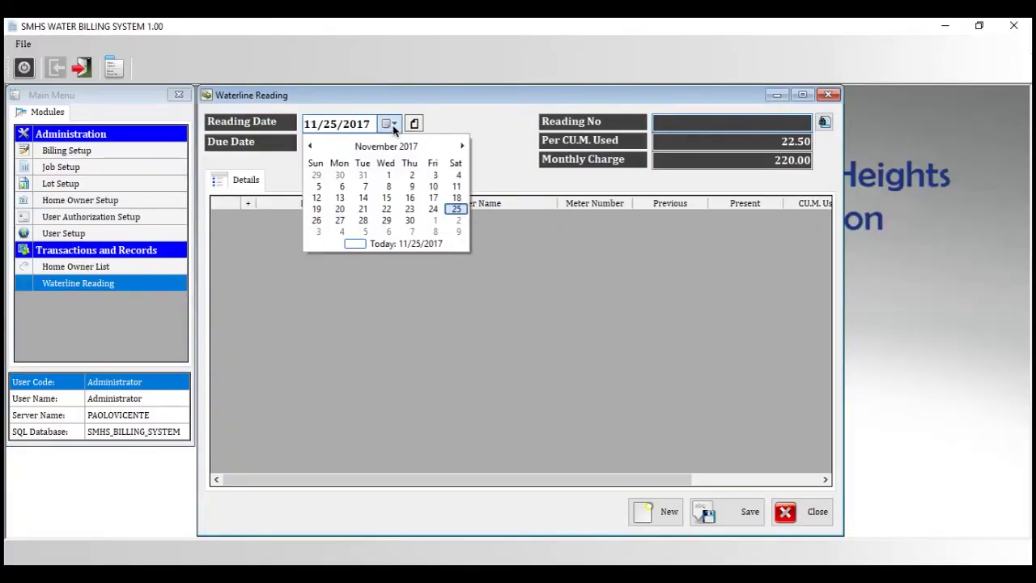
- Set the reading date to 11/15/2017, then open and close the saved readings list without choosing one
left_click(389, 198)
left_click(700, 122)
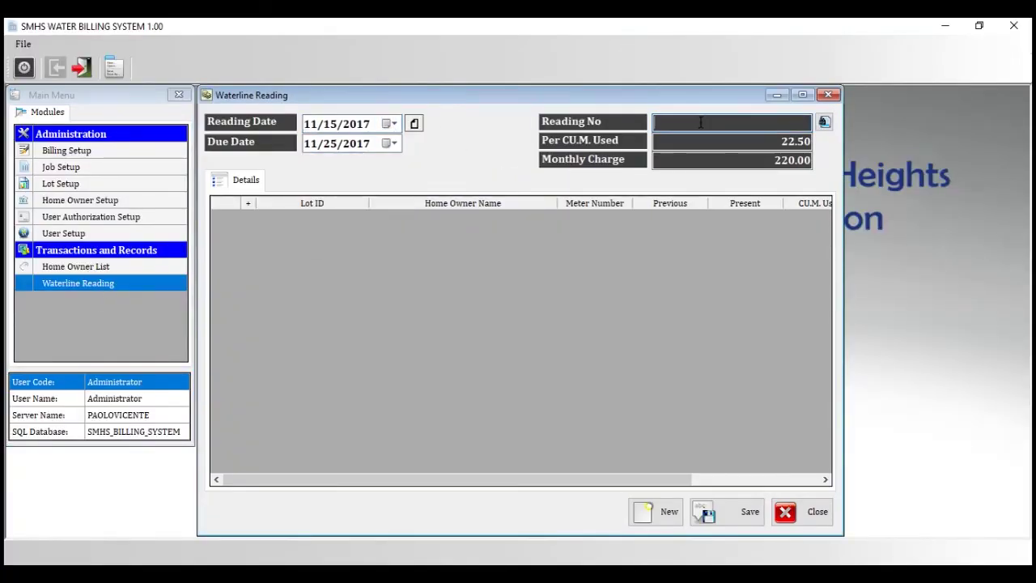
left_click(824, 123)
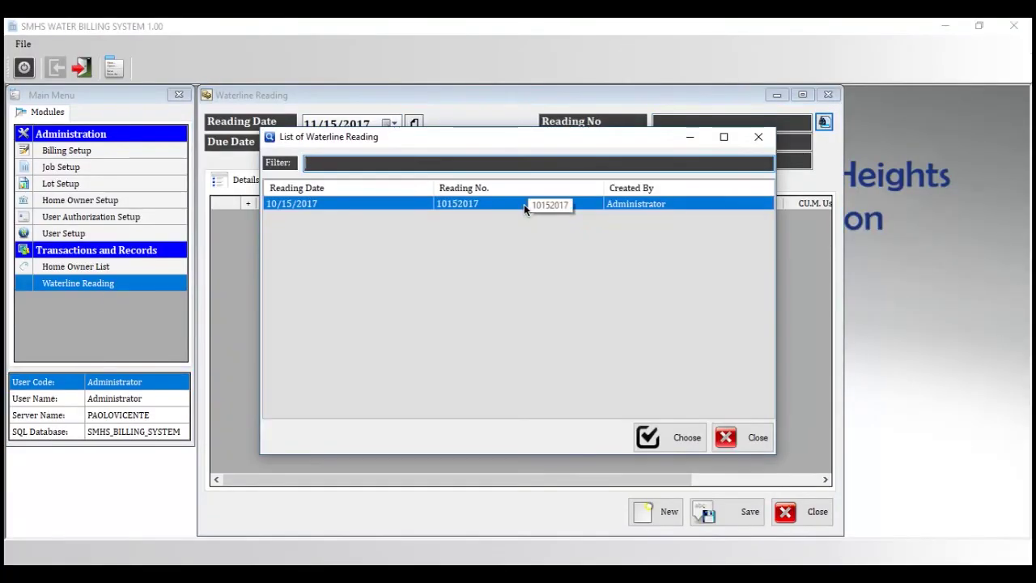
left_click(755, 137)
- Clear the Per CU.M. Used rate and the Monthly Charge so both show 0.00
left_click(742, 124)
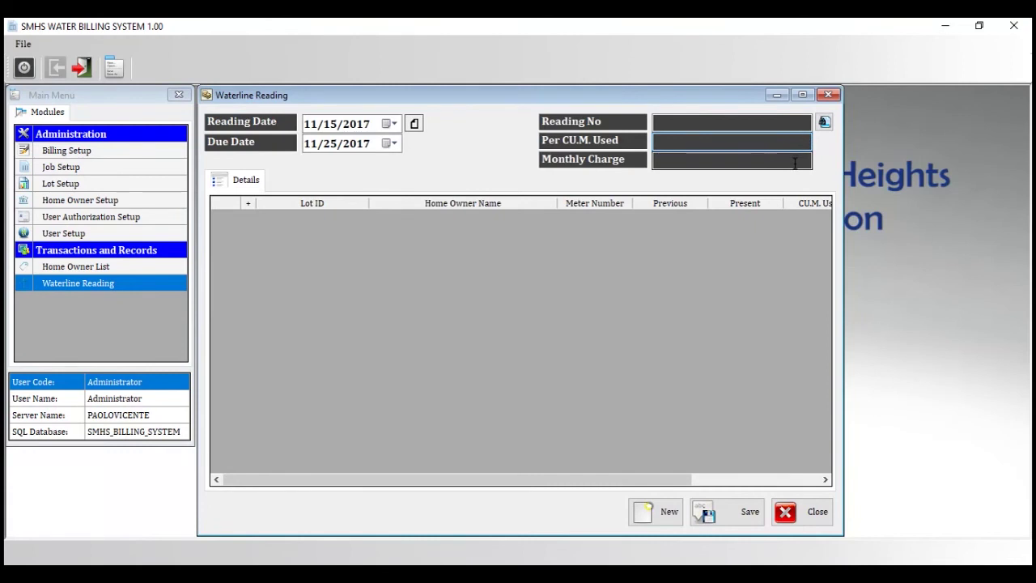
left_click(795, 163)
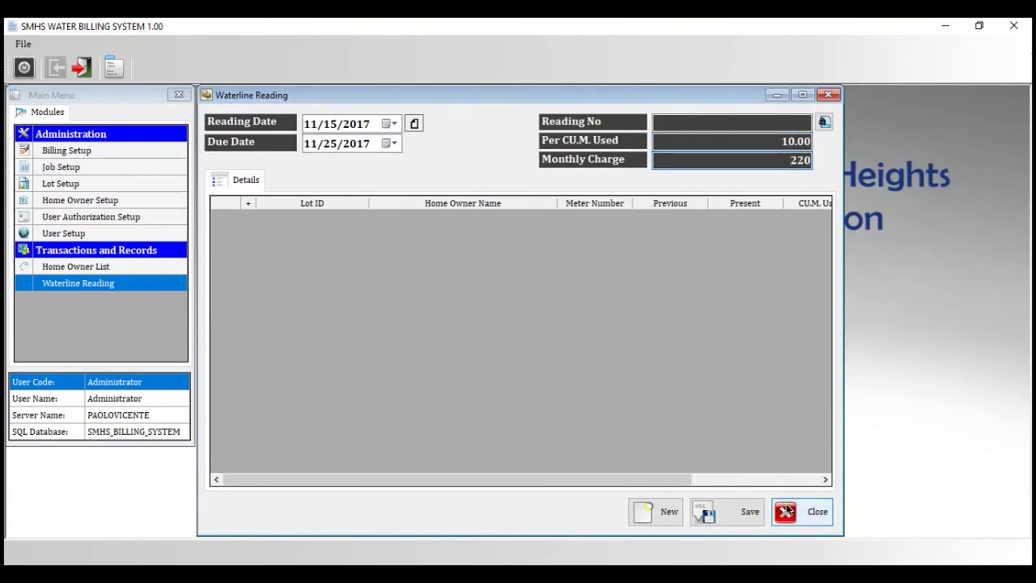
left_click(704, 512)
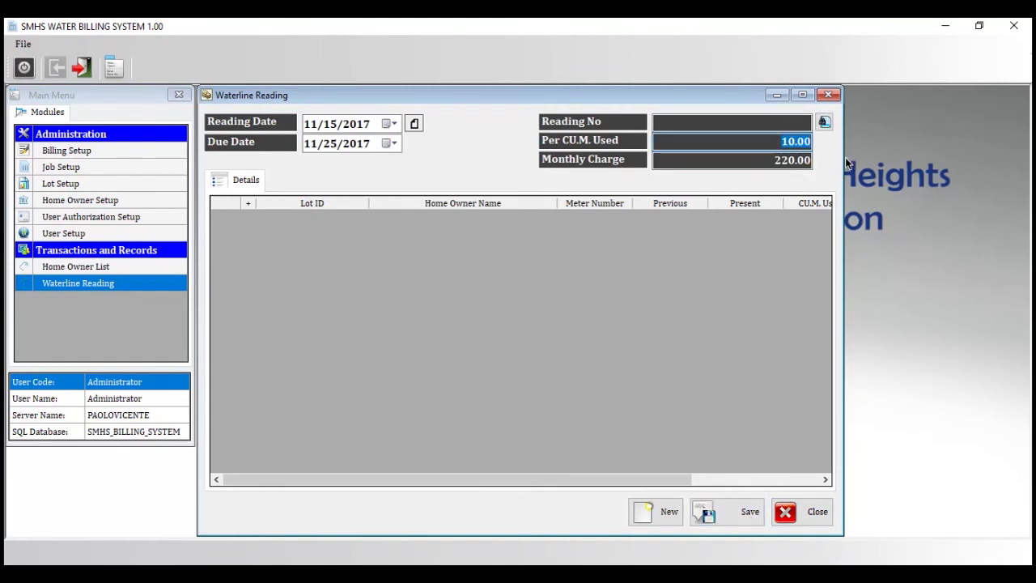
key("BackSpace")
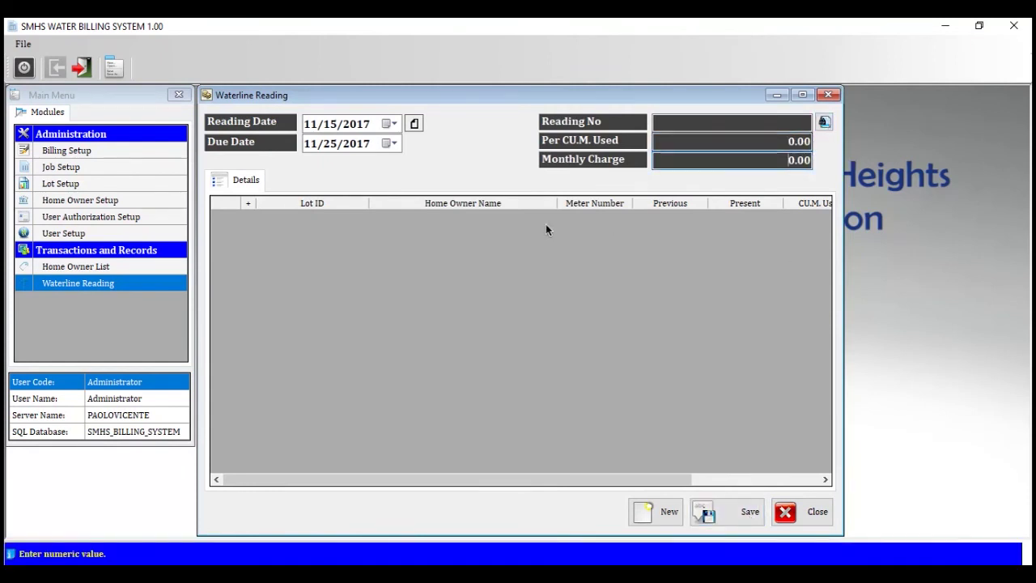
- Load saved reading 10152017 from the Reading No lookup and expand a road group
left_click(824, 121)
double_click(478, 198)
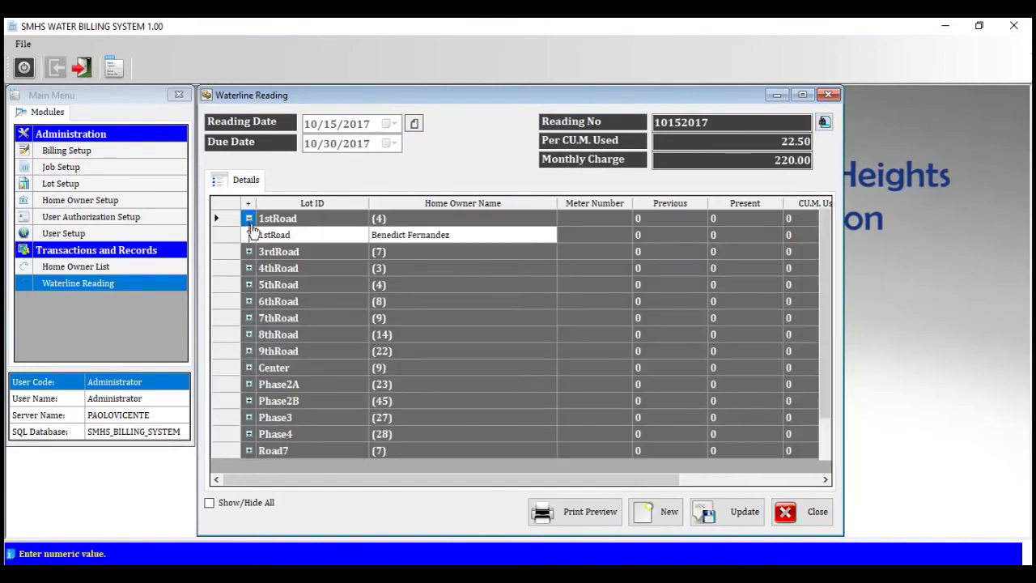
left_click_drag(364, 480, 419, 473)
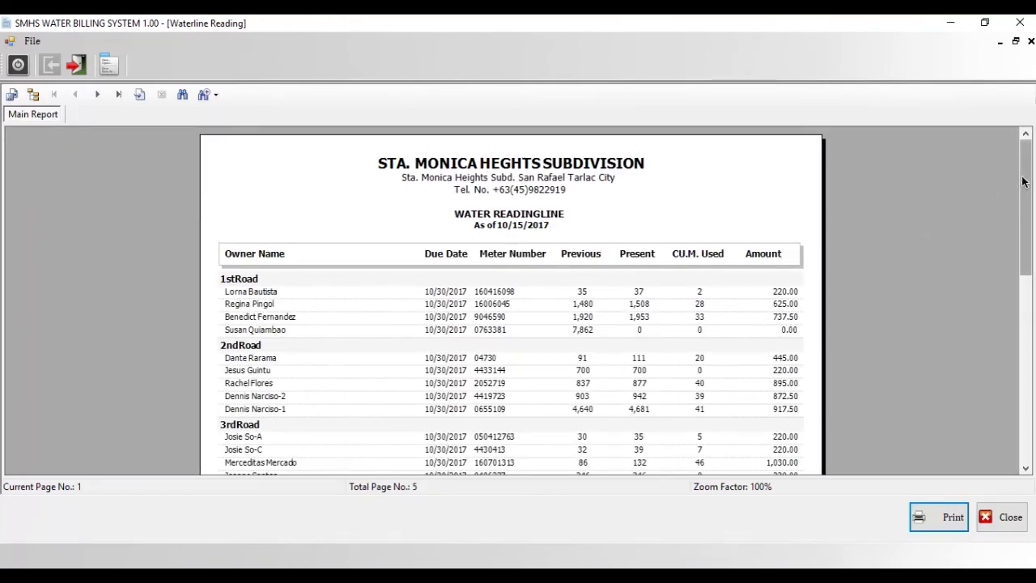
- Scroll through the 10/15/2017 WATER READINGLINE report, whose first page lists owners from 1stRoad to 8thRoad
left_click_drag(1024, 182, 1034, 389)
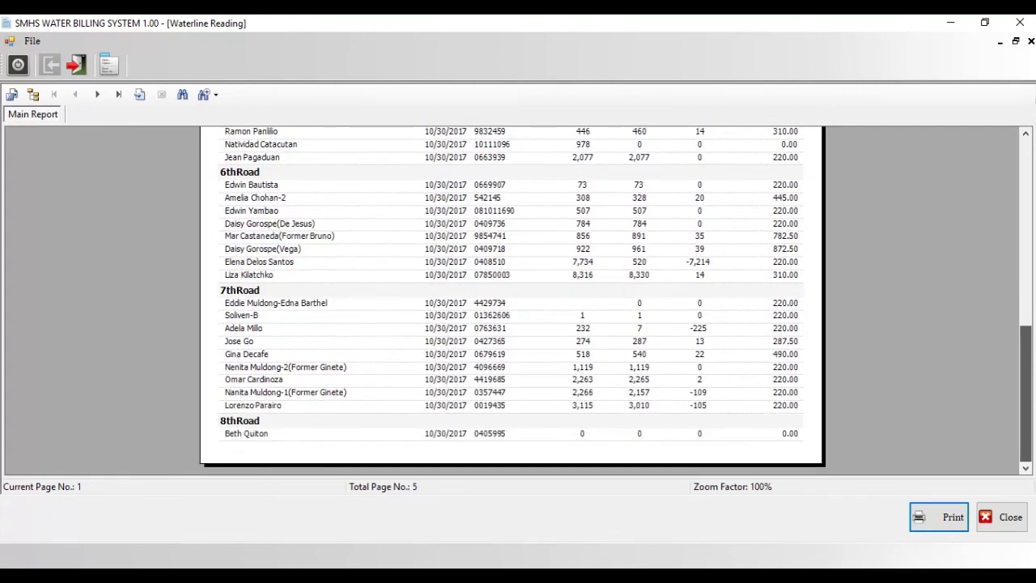